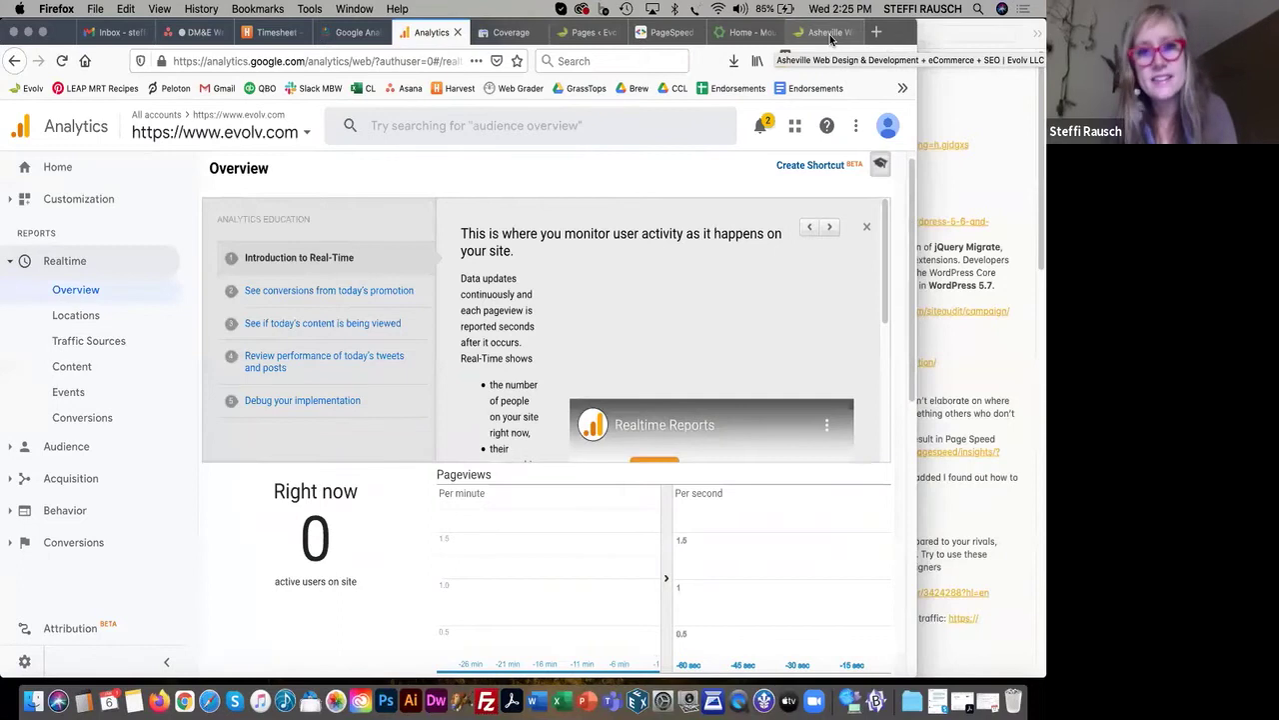
Step: Check the Evolv homepage and its Search Console coverage report on the URL marked 'noindex'
{"action": "left_click", "coordinate": [830, 35]}
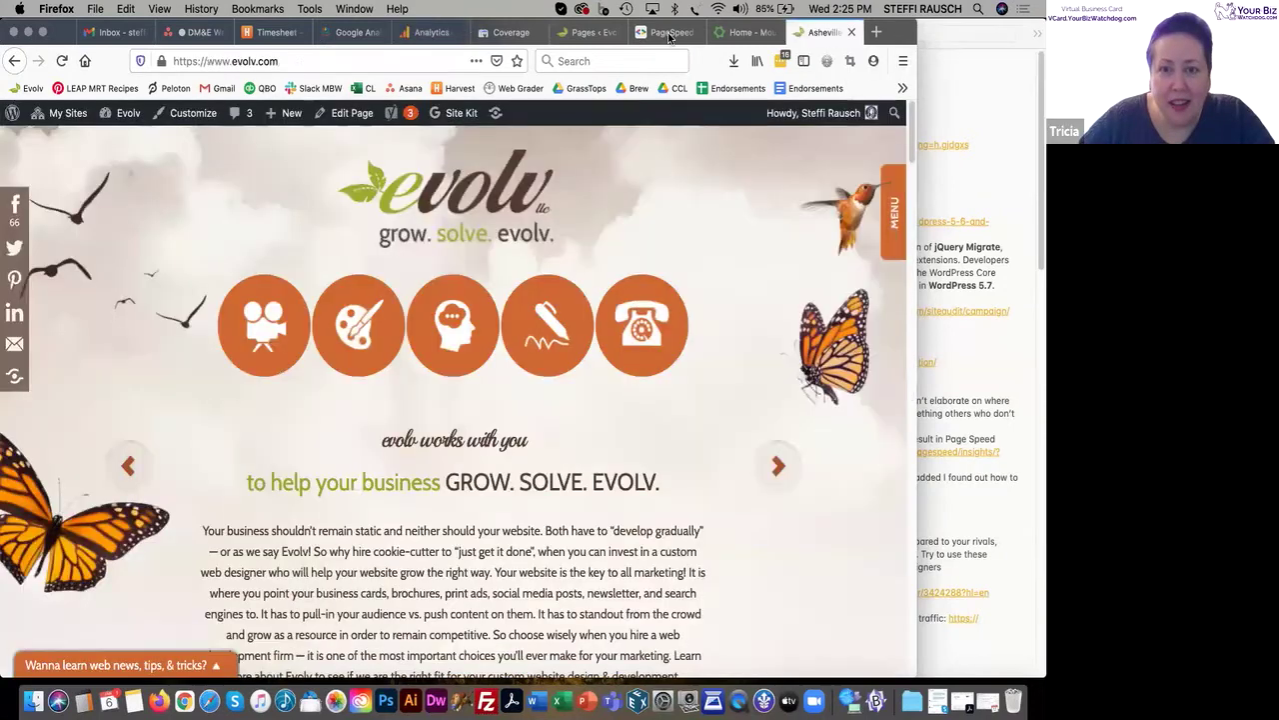
{"action": "left_click", "coordinate": [299, 62]}
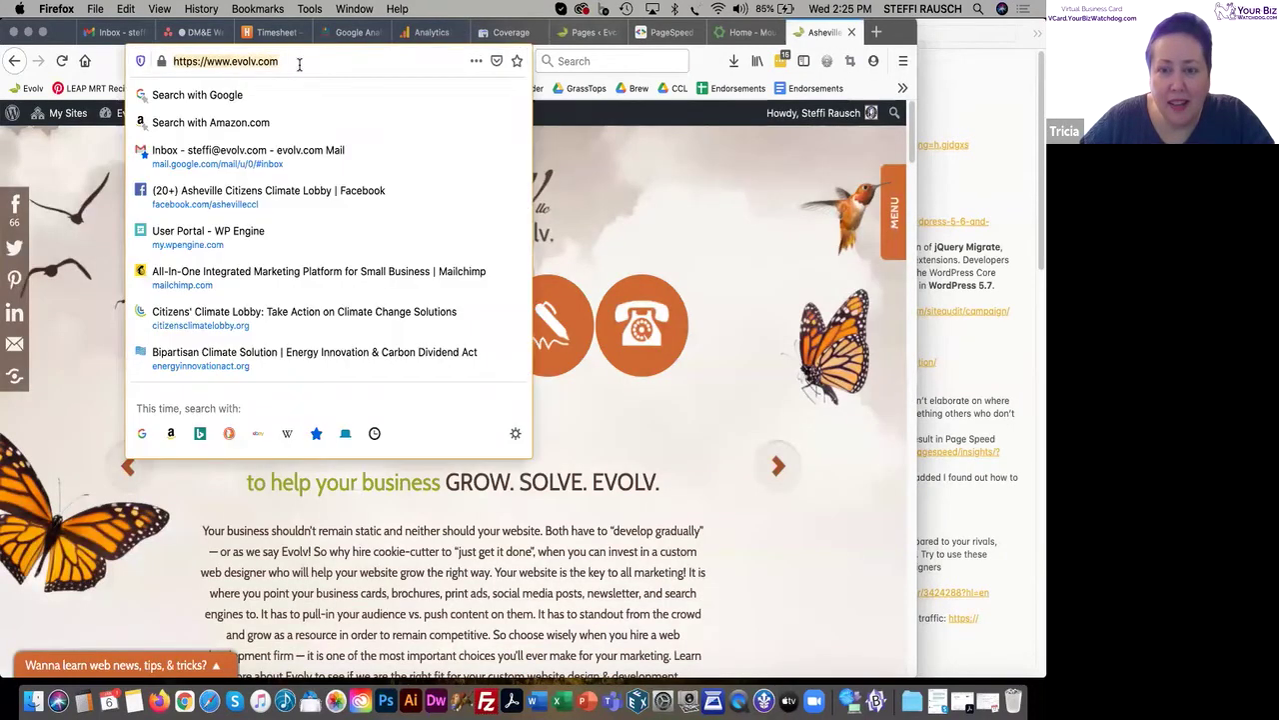
{"action": "left_click", "coordinate": [502, 35]}
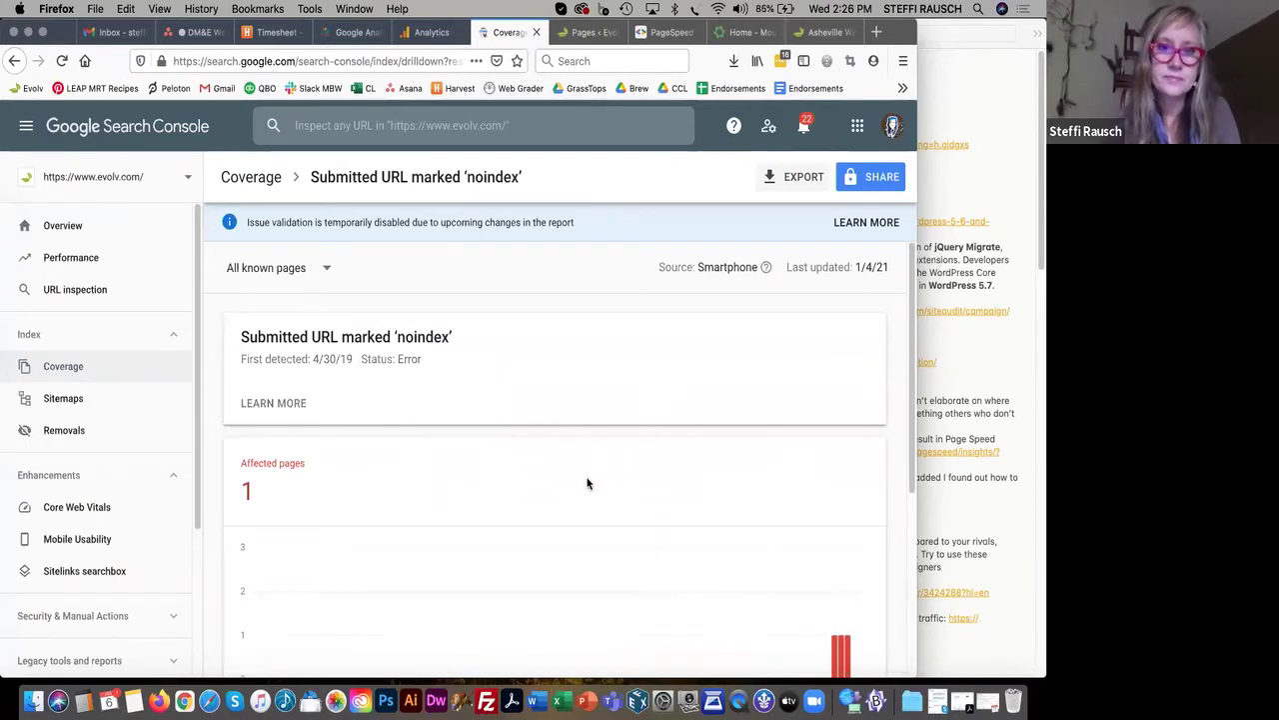
Step: Close the education panel on the Google Analytics Realtime Overview and dismiss the error dialog
{"action": "left_click", "coordinate": [433, 33]}
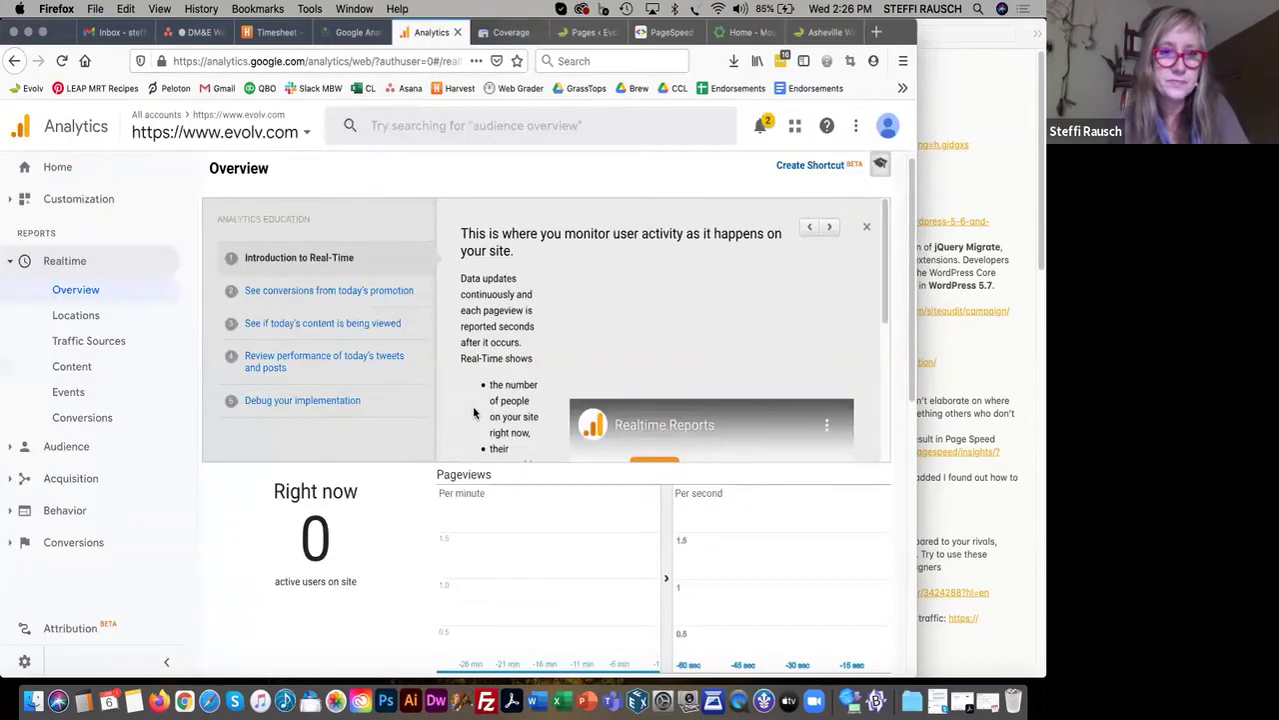
{"action": "left_click", "coordinate": [866, 231]}
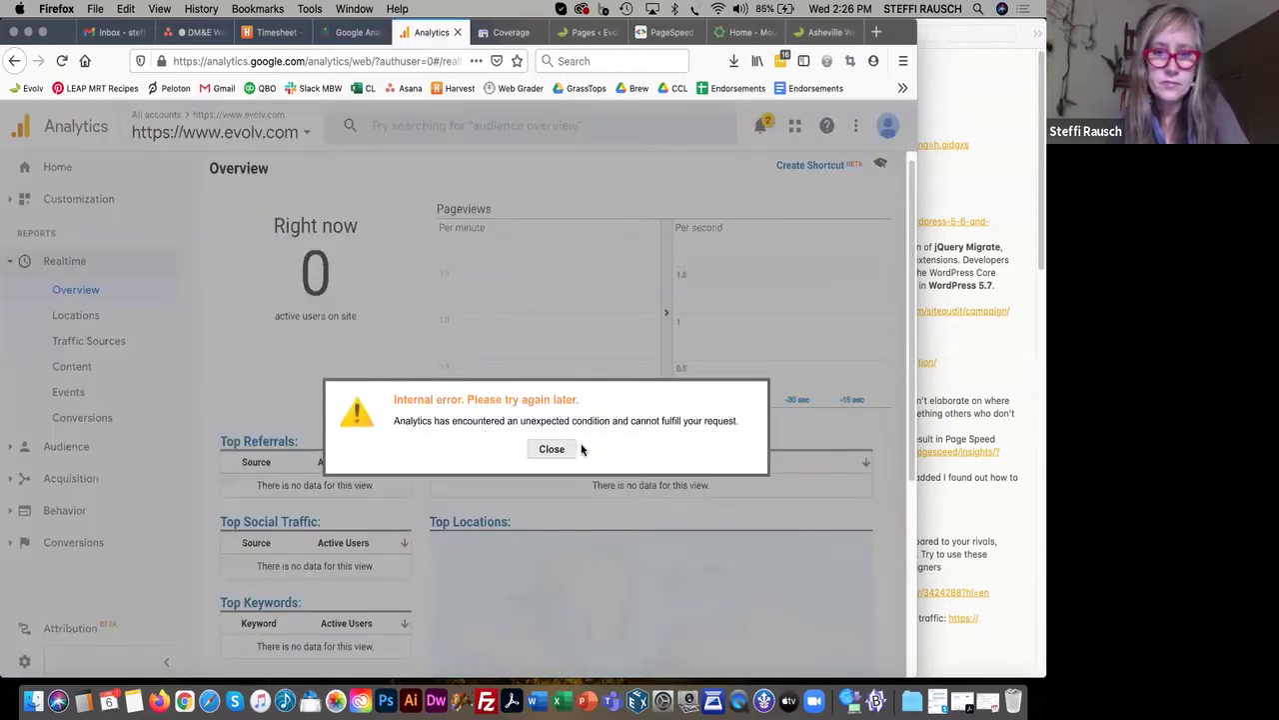
{"action": "left_click", "coordinate": [551, 449]}
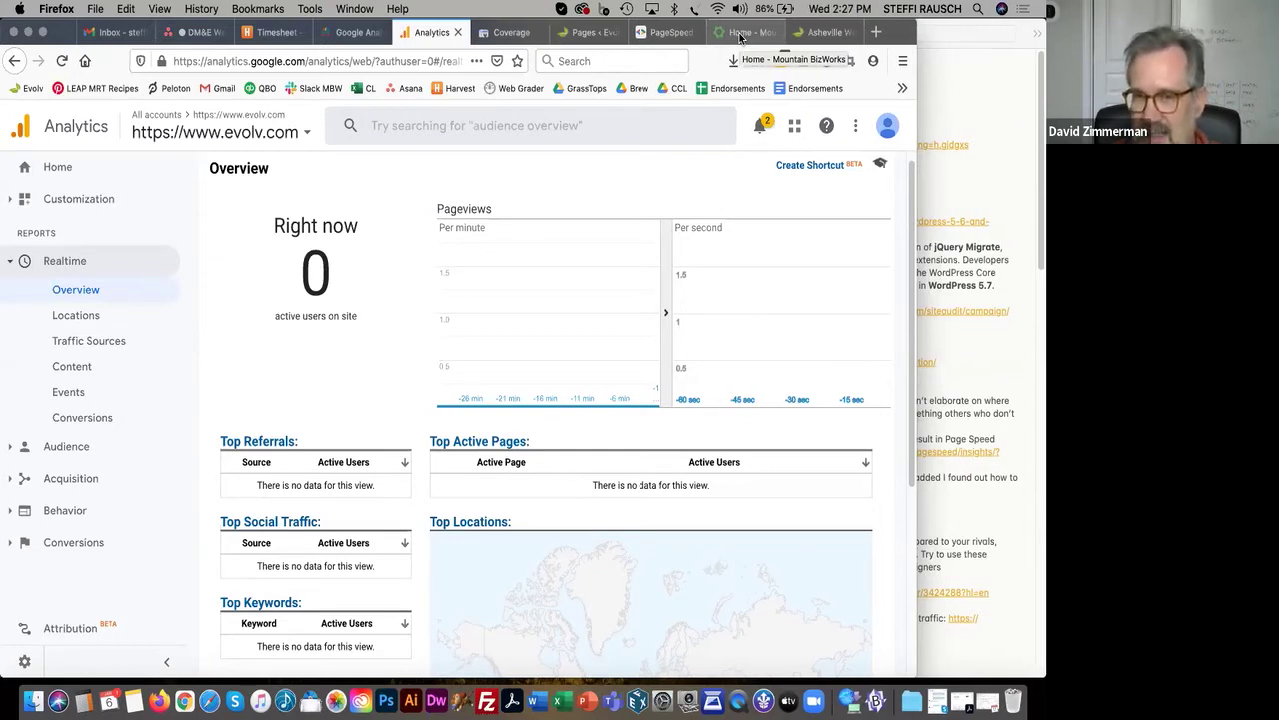
Step: Go to the Evolv site's WordPress dashboard and review the search funnel and top queries in Site Kit
{"action": "left_click", "coordinate": [831, 33]}
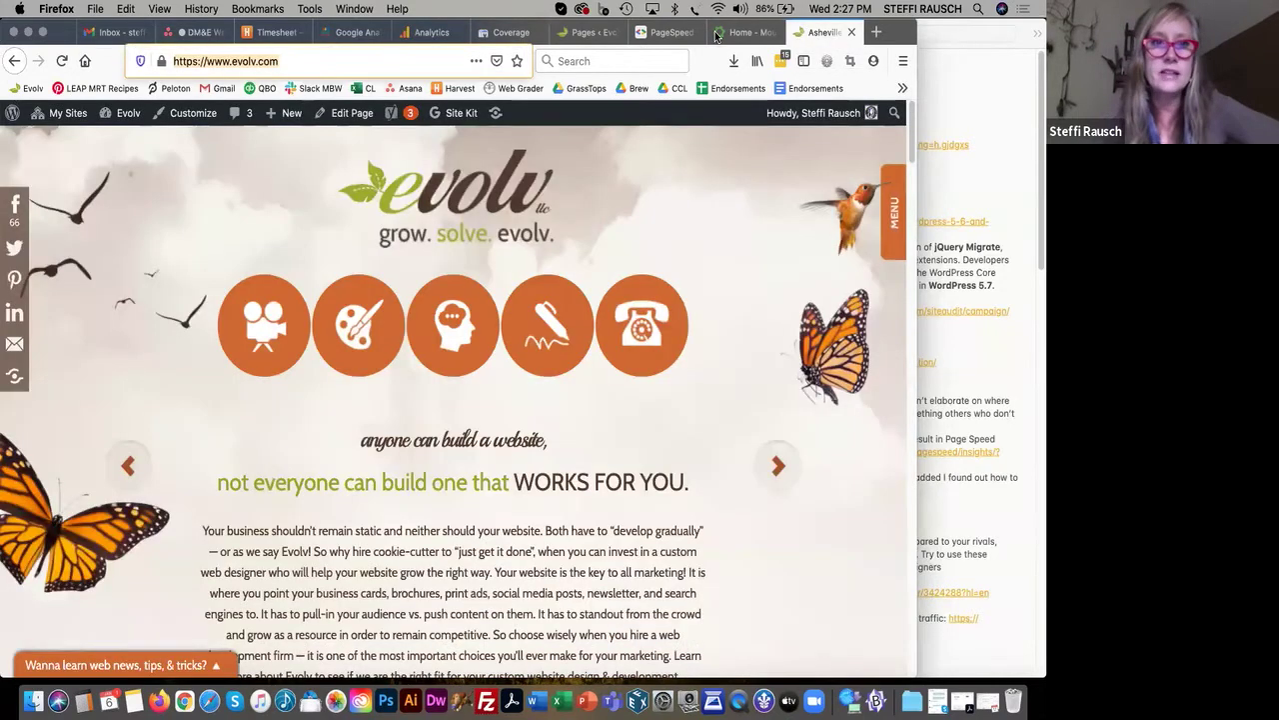
{"action": "mouse_move", "coordinate": [60, 116]}
{"action": "mouse_move", "coordinate": [58, 170]}
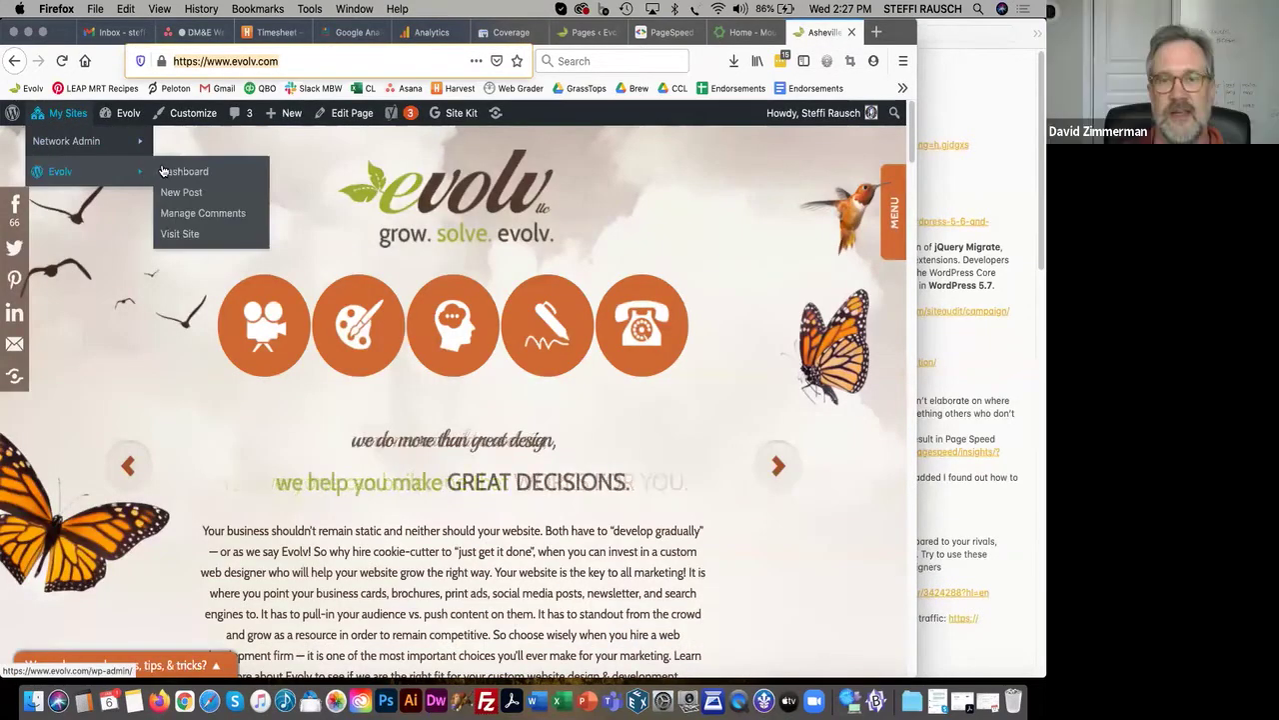
{"action": "left_click", "coordinate": [175, 175]}
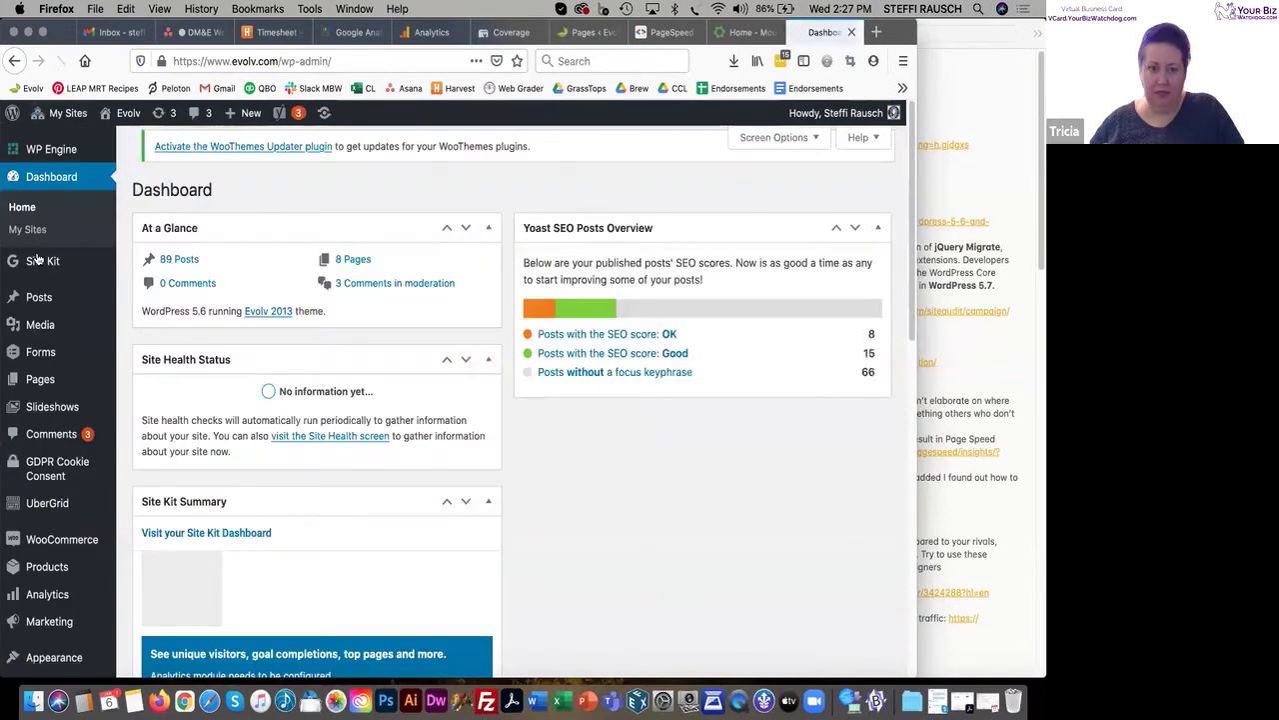
{"action": "left_click", "coordinate": [166, 266]}
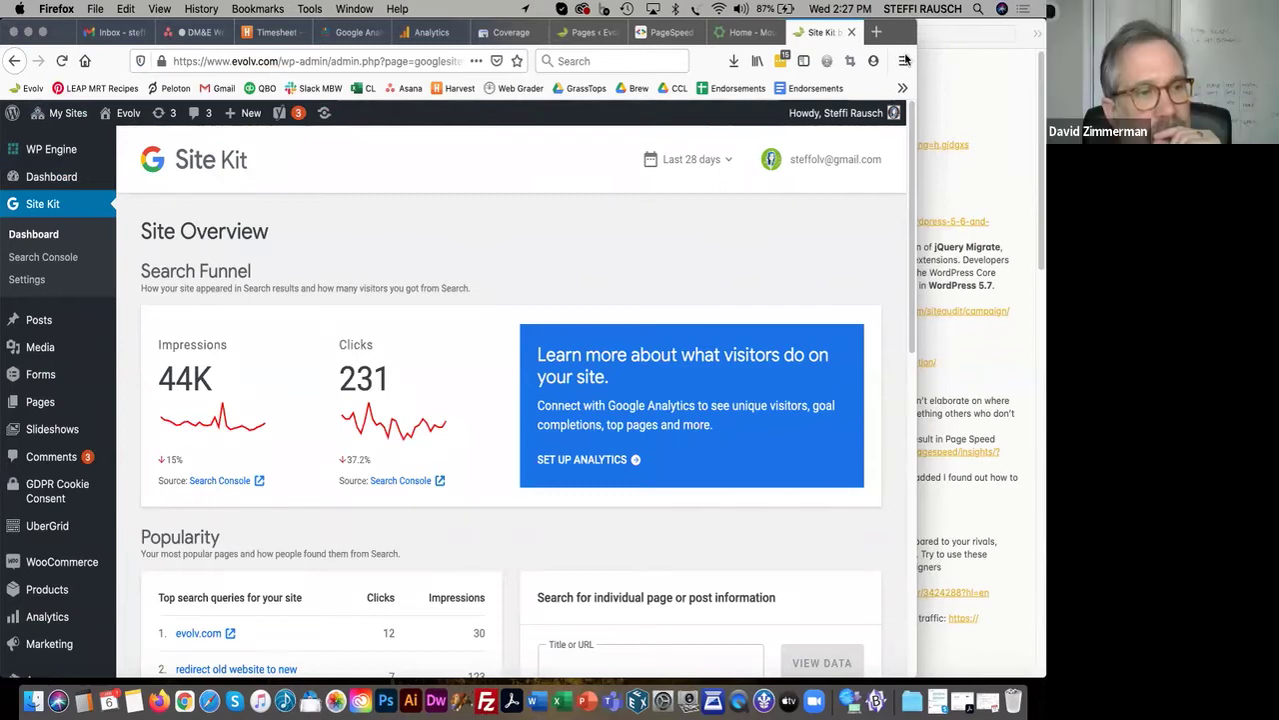
{"action": "scroll", "coordinate": [763, 484], "scroll_direction": "down", "scroll_amount": 5}
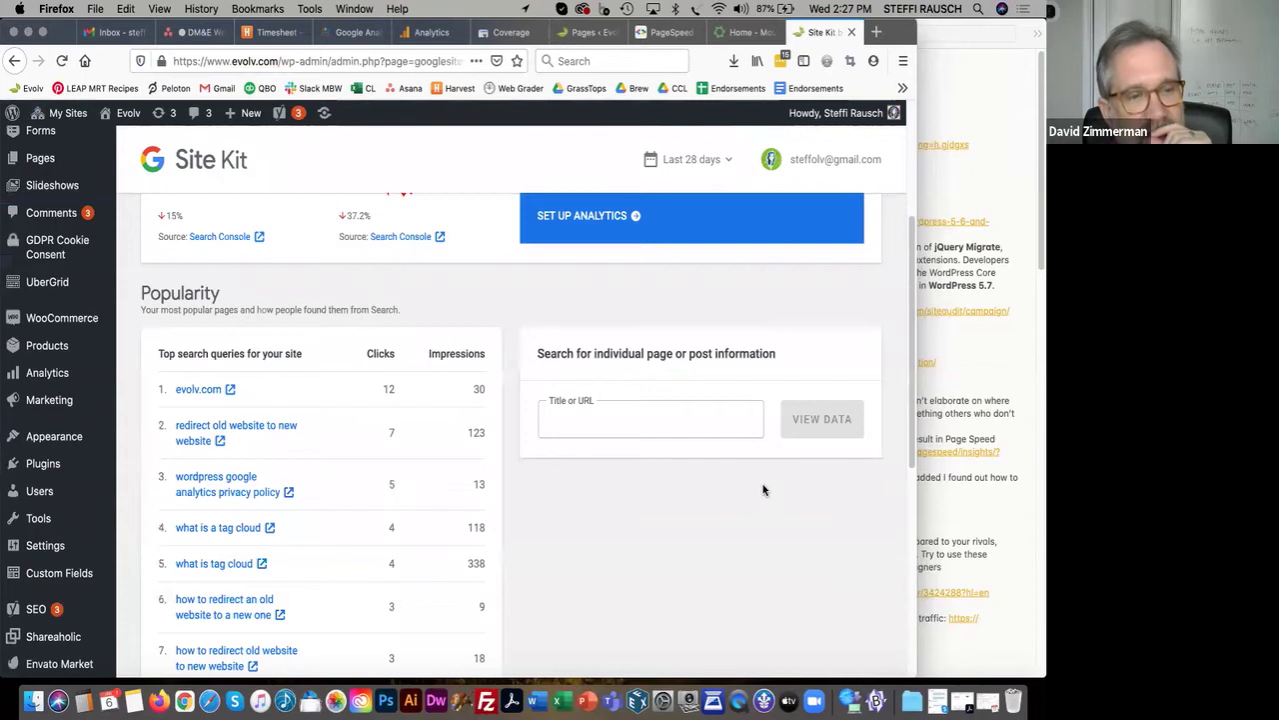
{"action": "scroll", "coordinate": [763, 484], "scroll_direction": "down", "scroll_amount": 2}
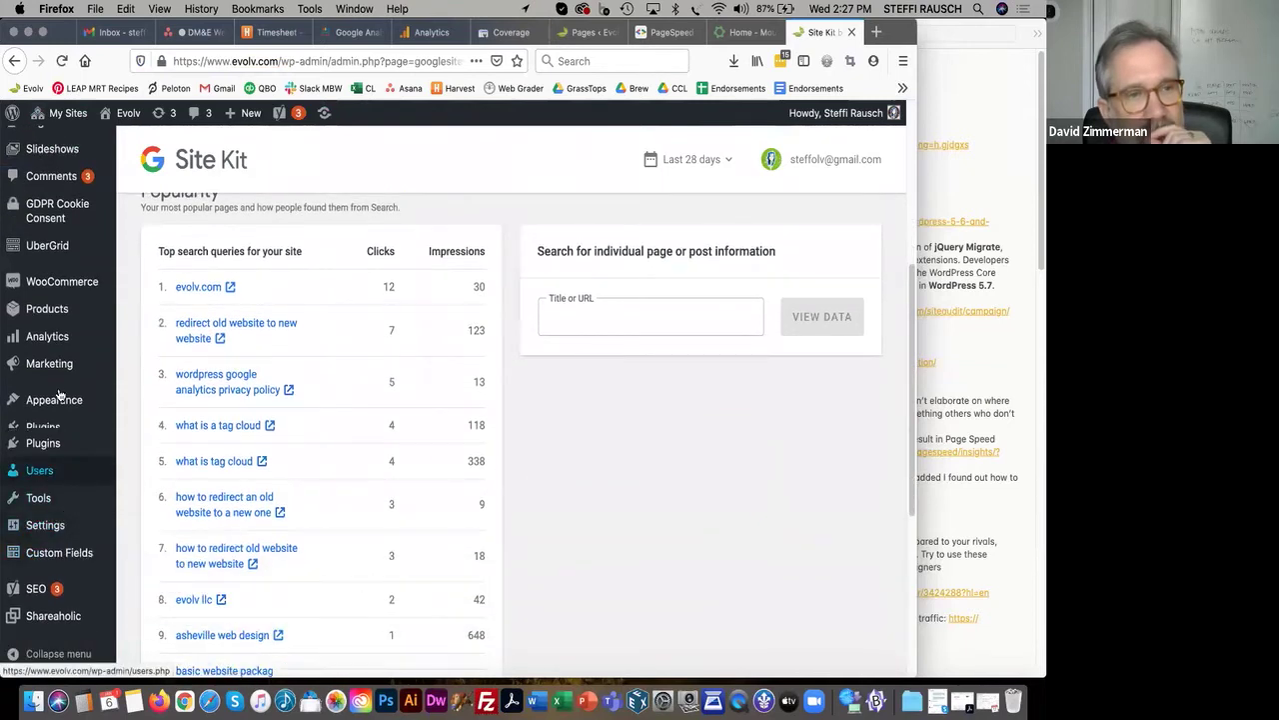
{"action": "scroll", "coordinate": [59, 395], "scroll_direction": "up", "scroll_amount": 7}
Step: From Site Kit's settings, start setting up Analytics as an additional connected service
{"action": "left_click", "coordinate": [28, 280]}
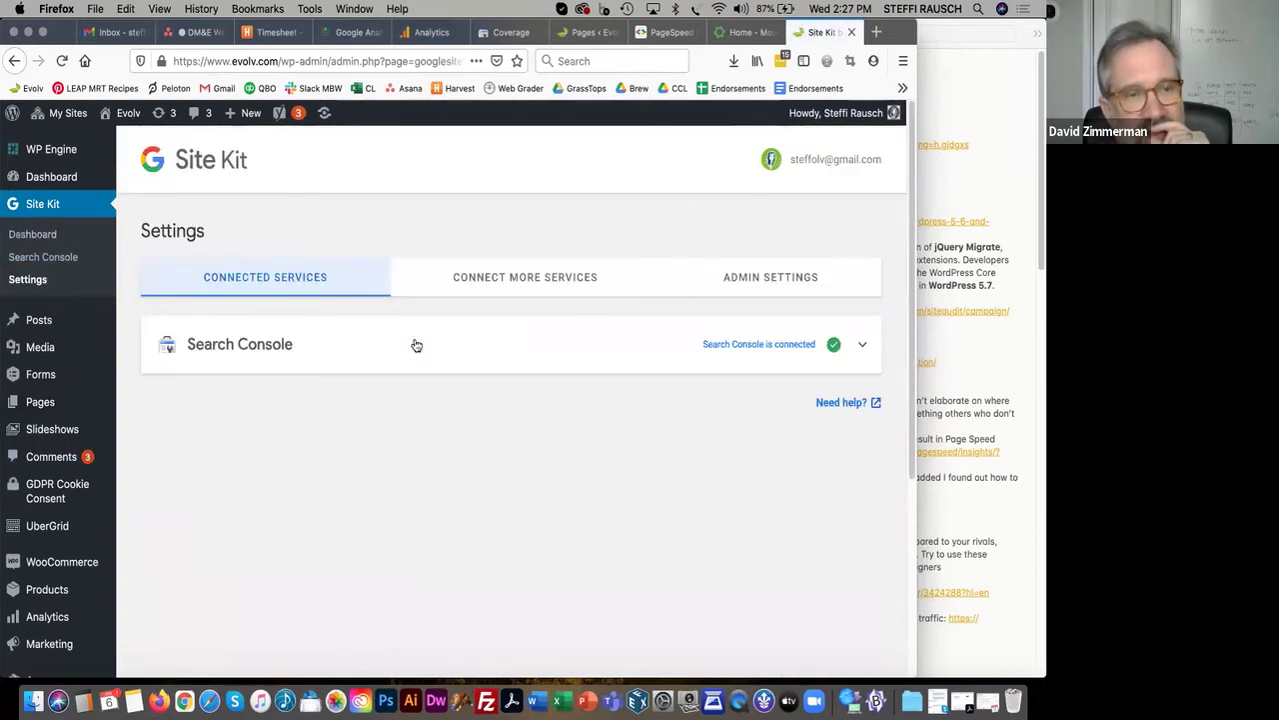
{"action": "left_click", "coordinate": [490, 279]}
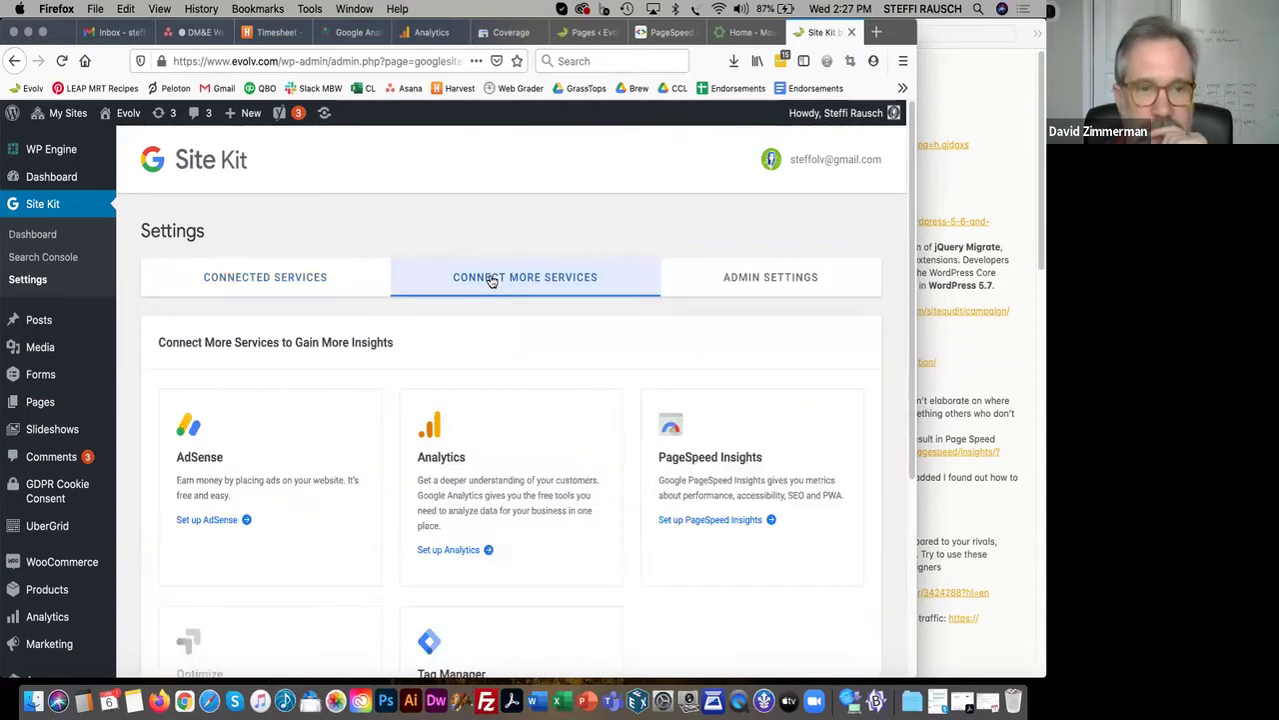
{"action": "scroll", "coordinate": [479, 460], "scroll_direction": "down", "scroll_amount": 4}
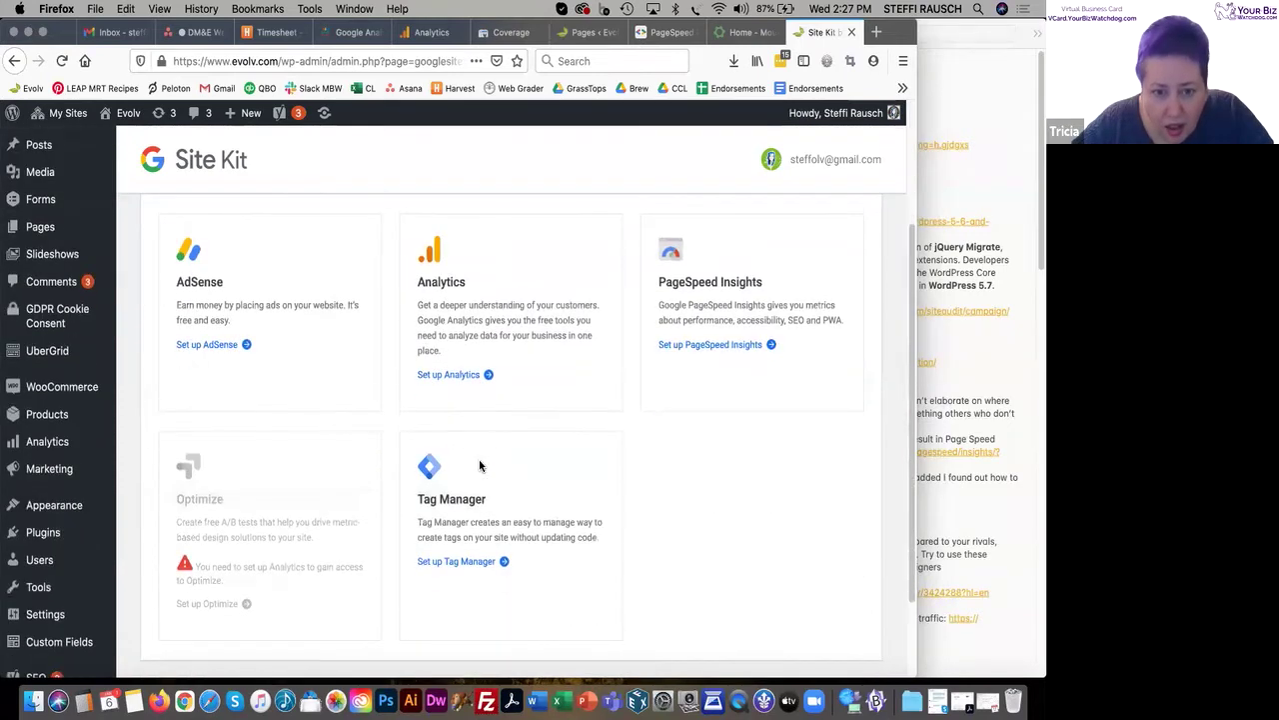
{"action": "left_click", "coordinate": [464, 377]}
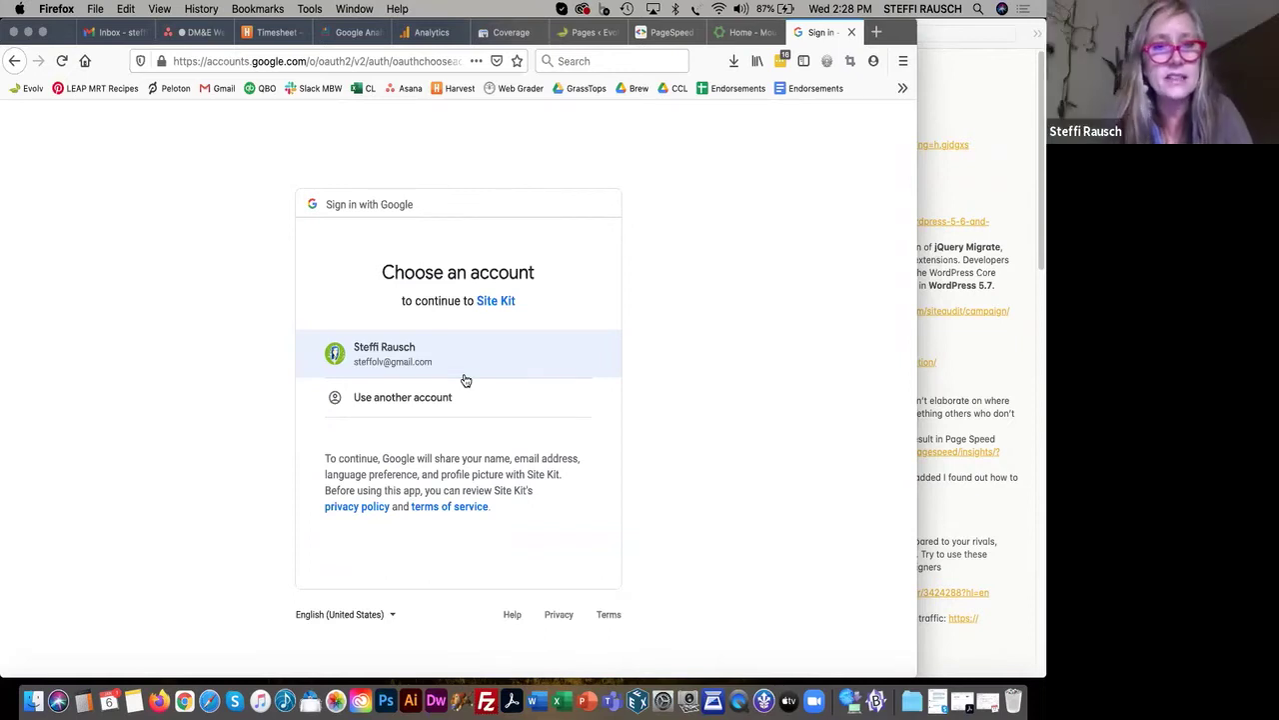
Step: Choose the Google account for Site Kit and allow it to see and download Google Analytics data
{"action": "left_click", "coordinate": [947, 377]}
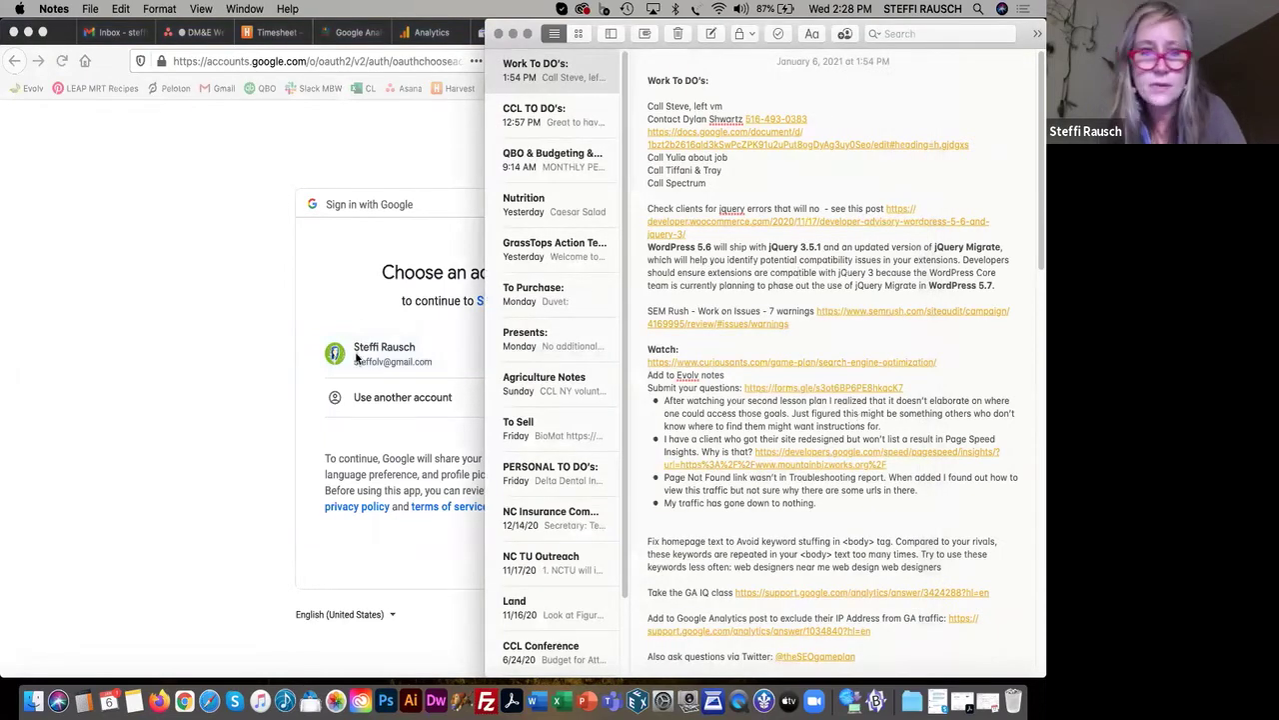
{"action": "left_click", "coordinate": [367, 323]}
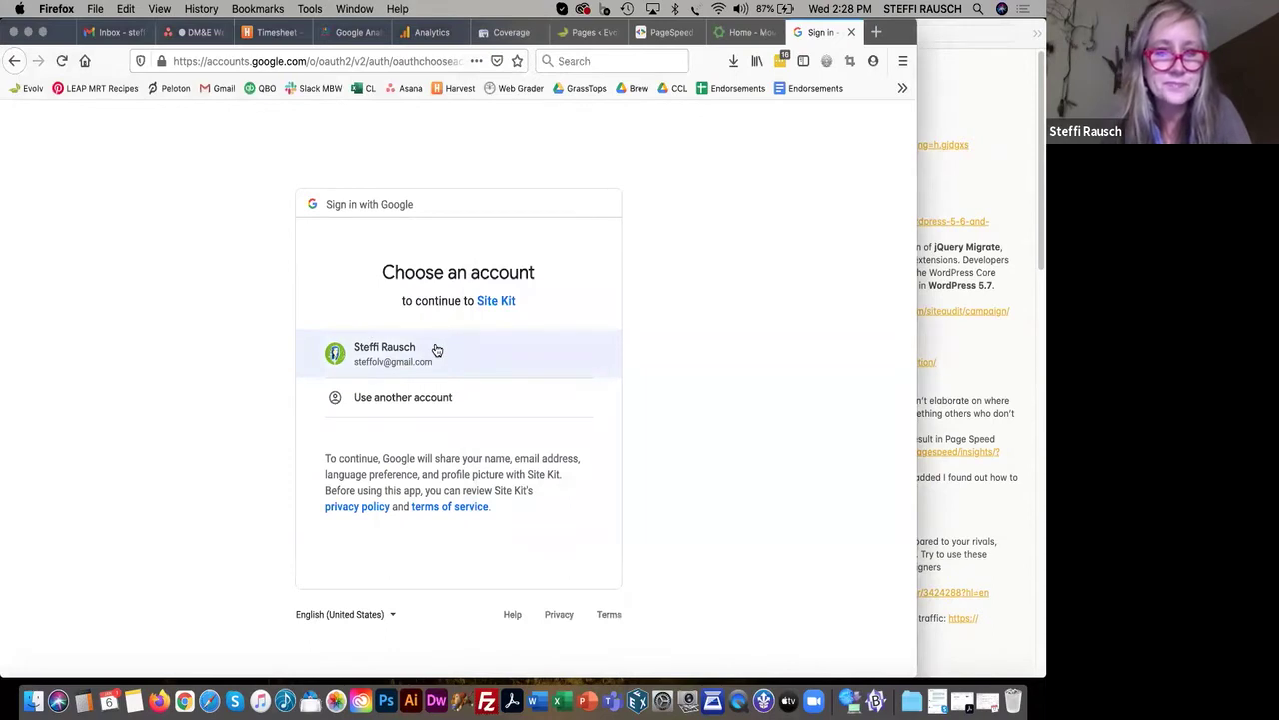
{"action": "left_click", "coordinate": [436, 349]}
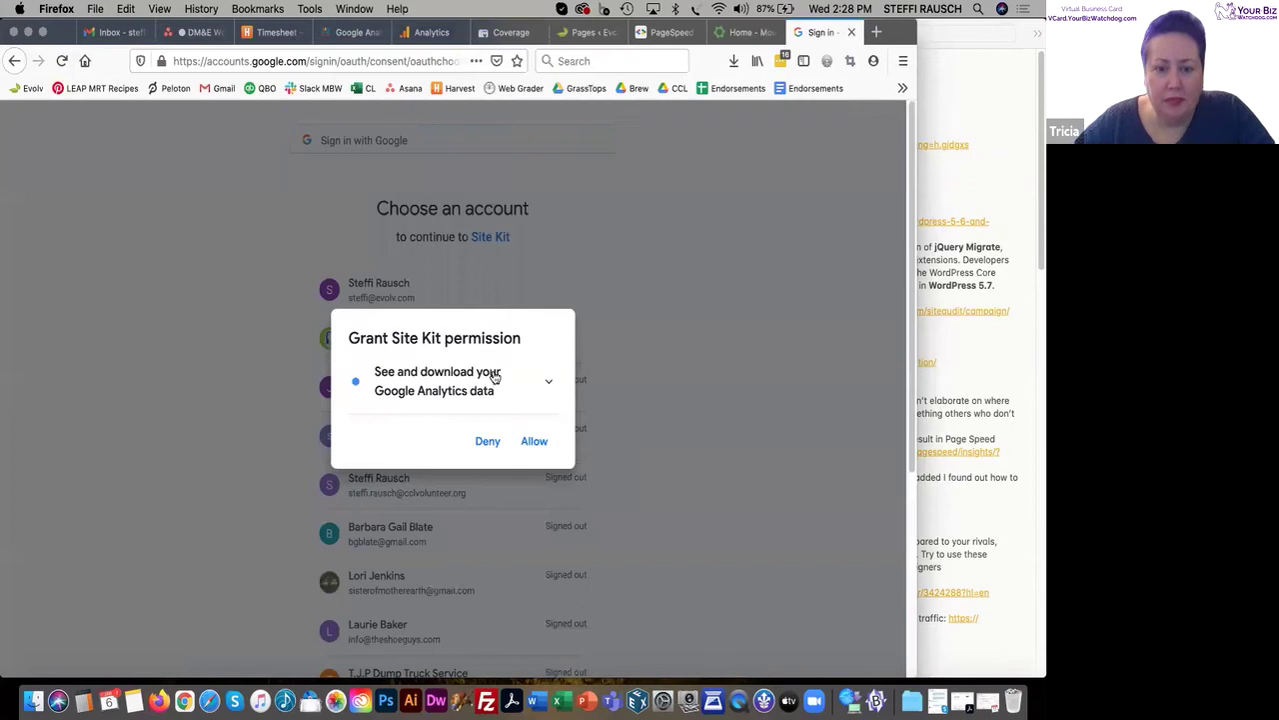
{"action": "left_click", "coordinate": [533, 440]}
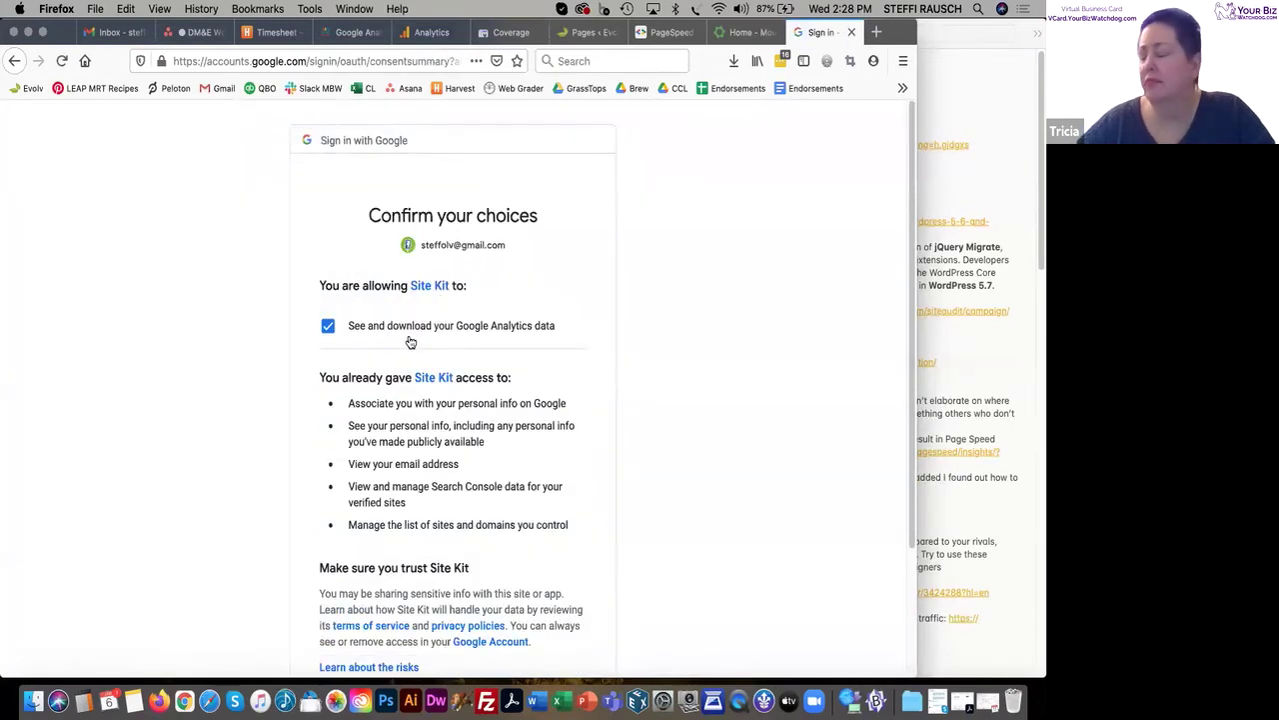
{"action": "scroll", "coordinate": [645, 518], "scroll_direction": "down", "scroll_amount": 3}
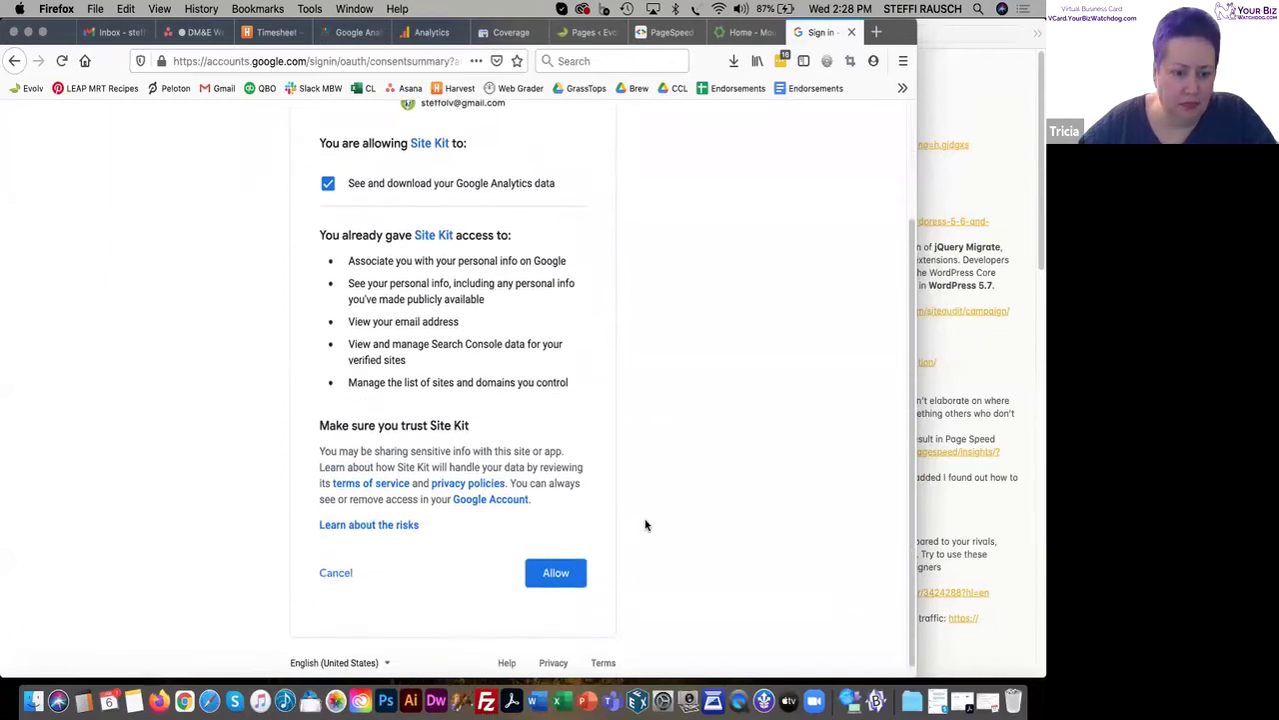
{"action": "left_click", "coordinate": [577, 566]}
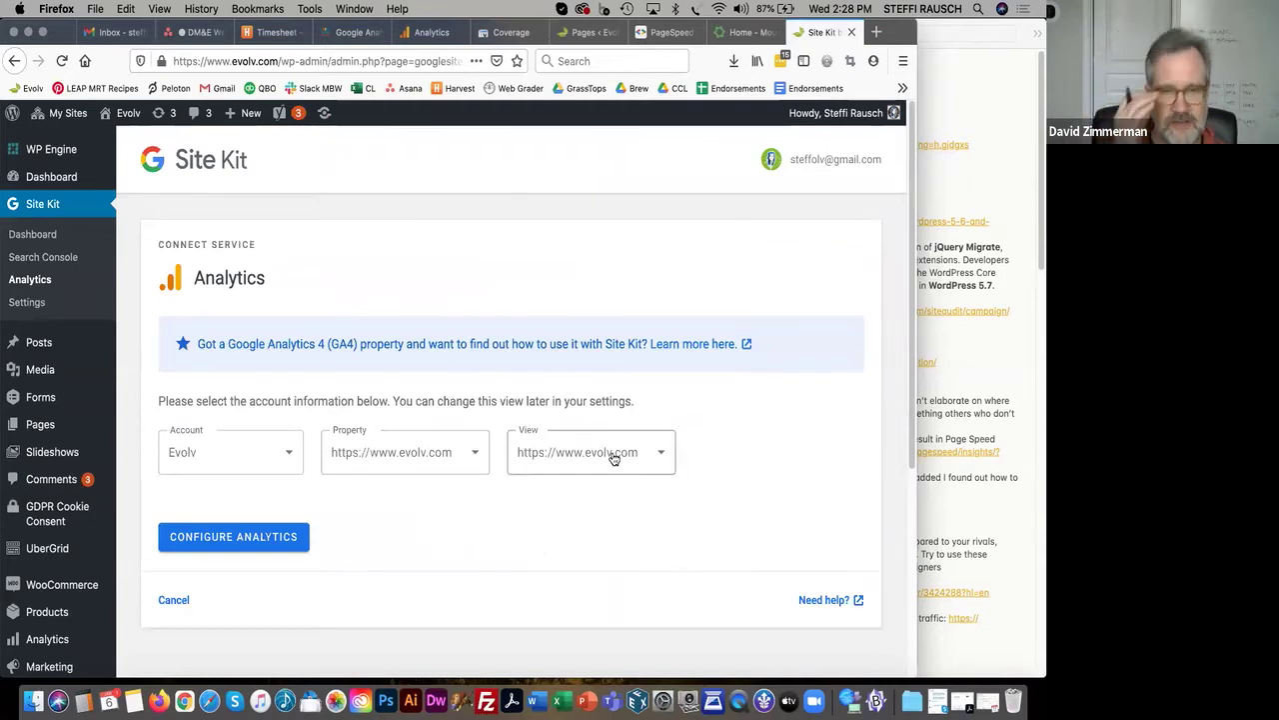
{"action": "left_click", "coordinate": [240, 546]}
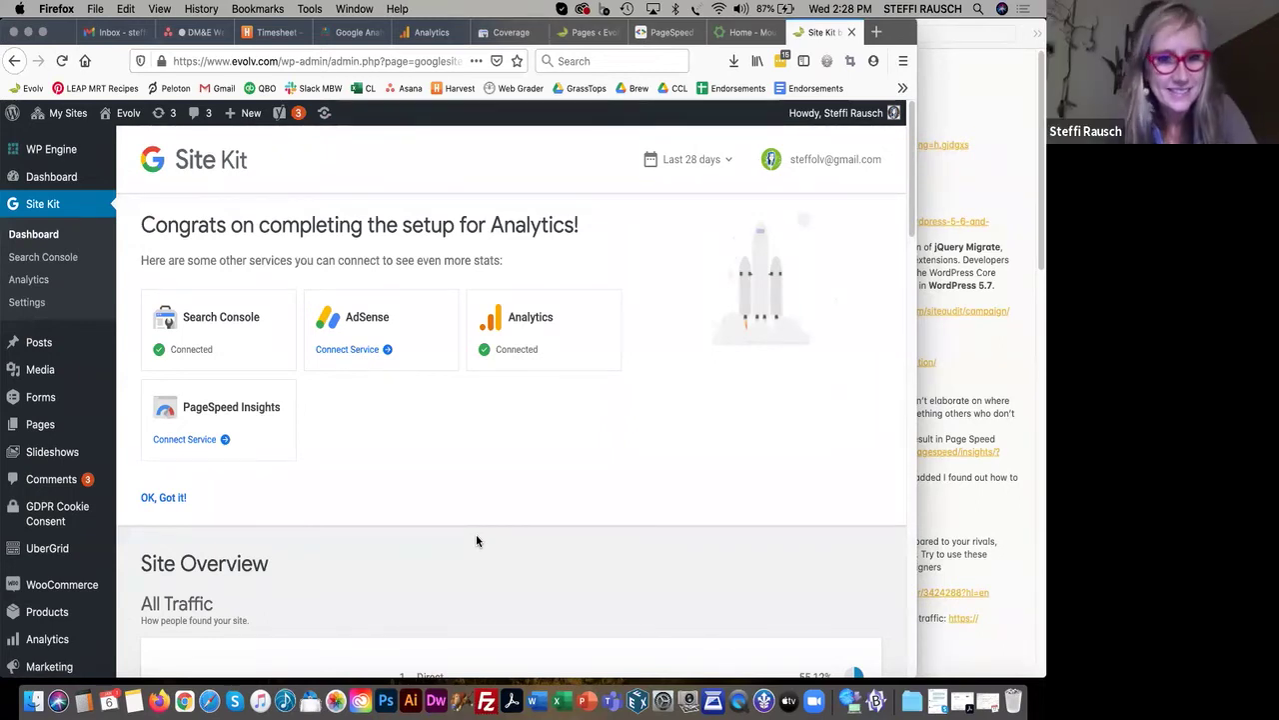
{"action": "scroll", "coordinate": [477, 540], "scroll_direction": "down", "scroll_amount": 5}
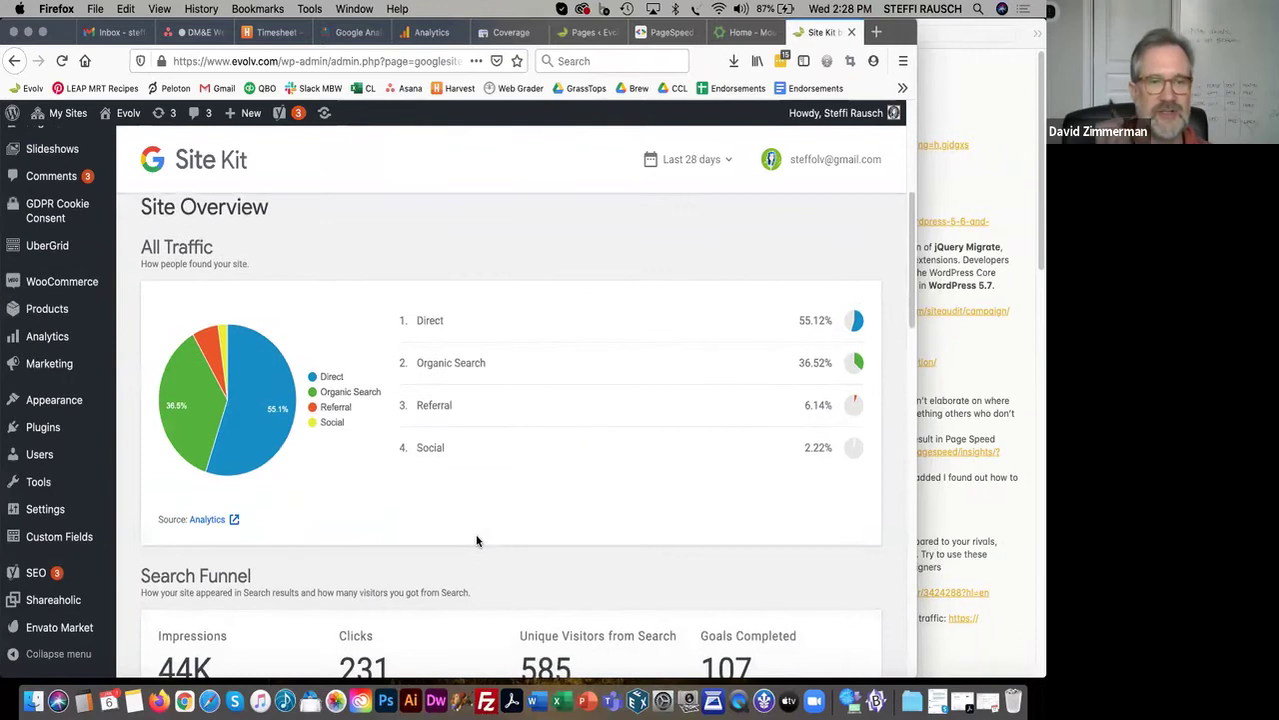
{"action": "scroll", "coordinate": [477, 540], "scroll_direction": "down", "scroll_amount": 4}
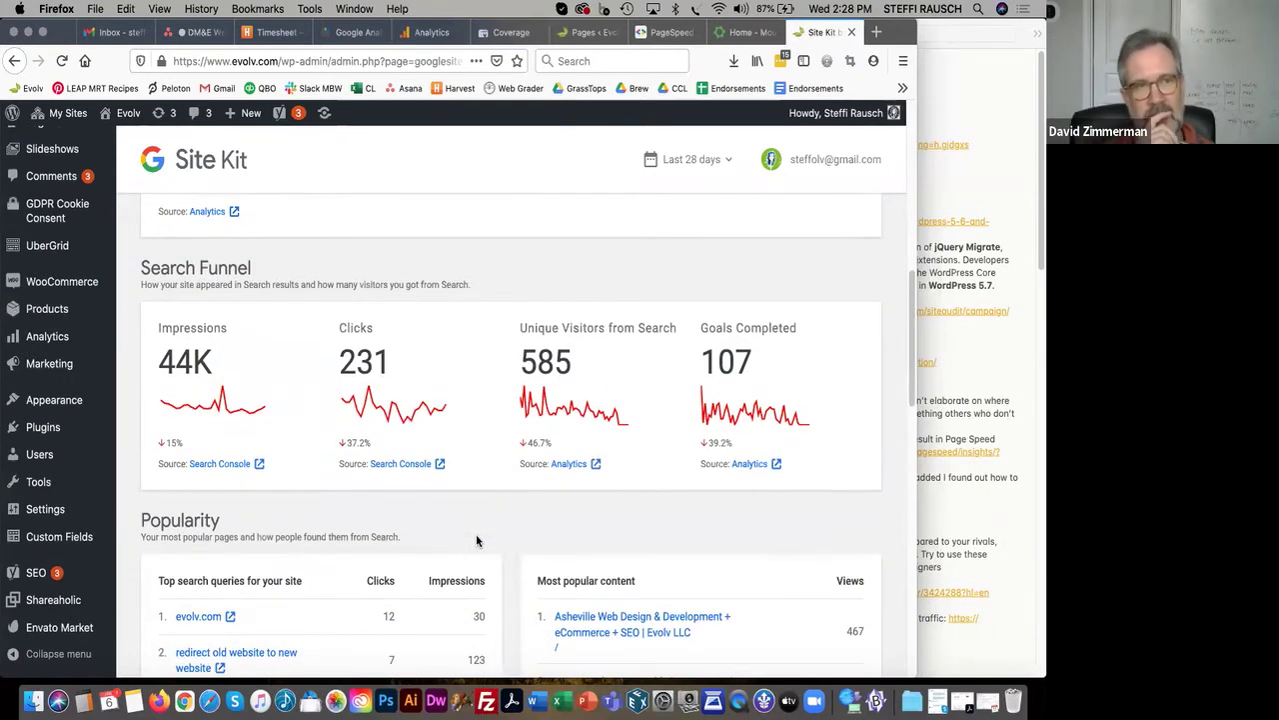
{"action": "scroll", "coordinate": [566, 496], "scroll_direction": "down", "scroll_amount": 1}
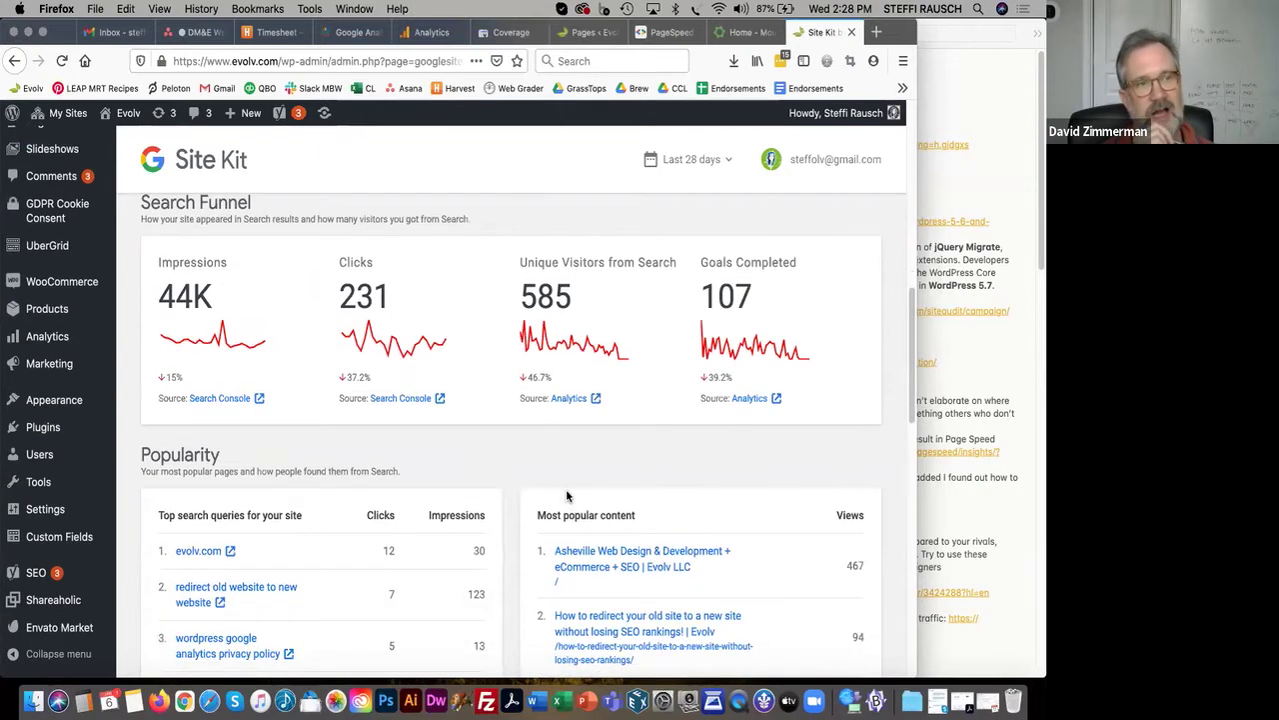
Step: Return to Site Kit's settings and start setting up Tag Manager from the services available to connect
{"action": "scroll", "coordinate": [565, 496], "scroll_direction": "up", "scroll_amount": 4}
{"action": "scroll", "coordinate": [566, 496], "scroll_direction": "up", "scroll_amount": 6}
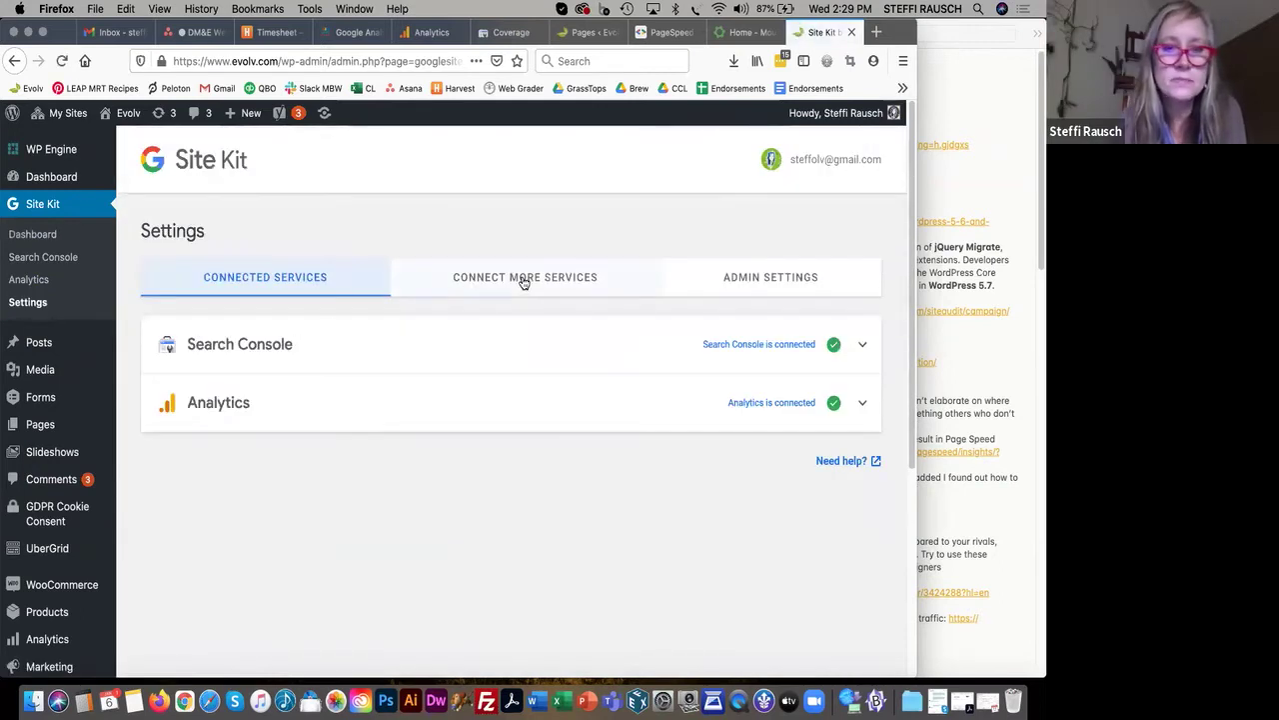
{"action": "left_click", "coordinate": [523, 283]}
{"action": "scroll", "coordinate": [434, 471], "scroll_direction": "down", "scroll_amount": 2}
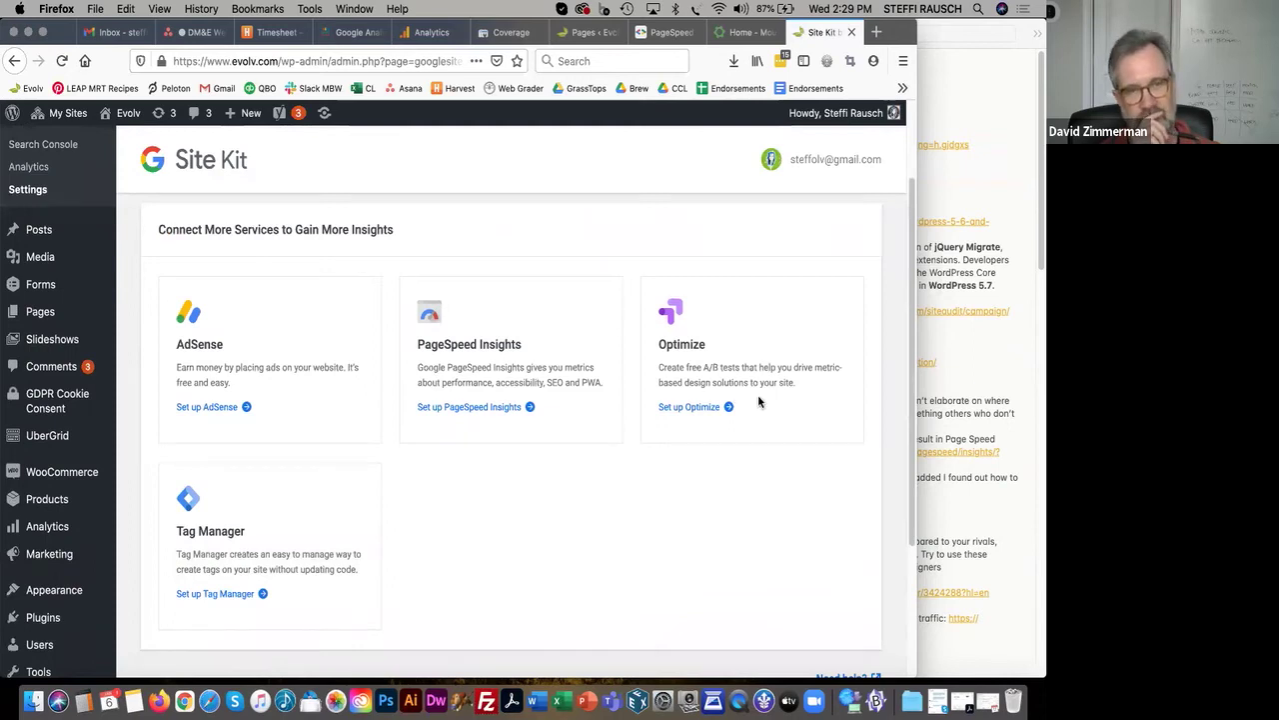
{"action": "scroll", "coordinate": [433, 581], "scroll_direction": "down", "scroll_amount": 3}
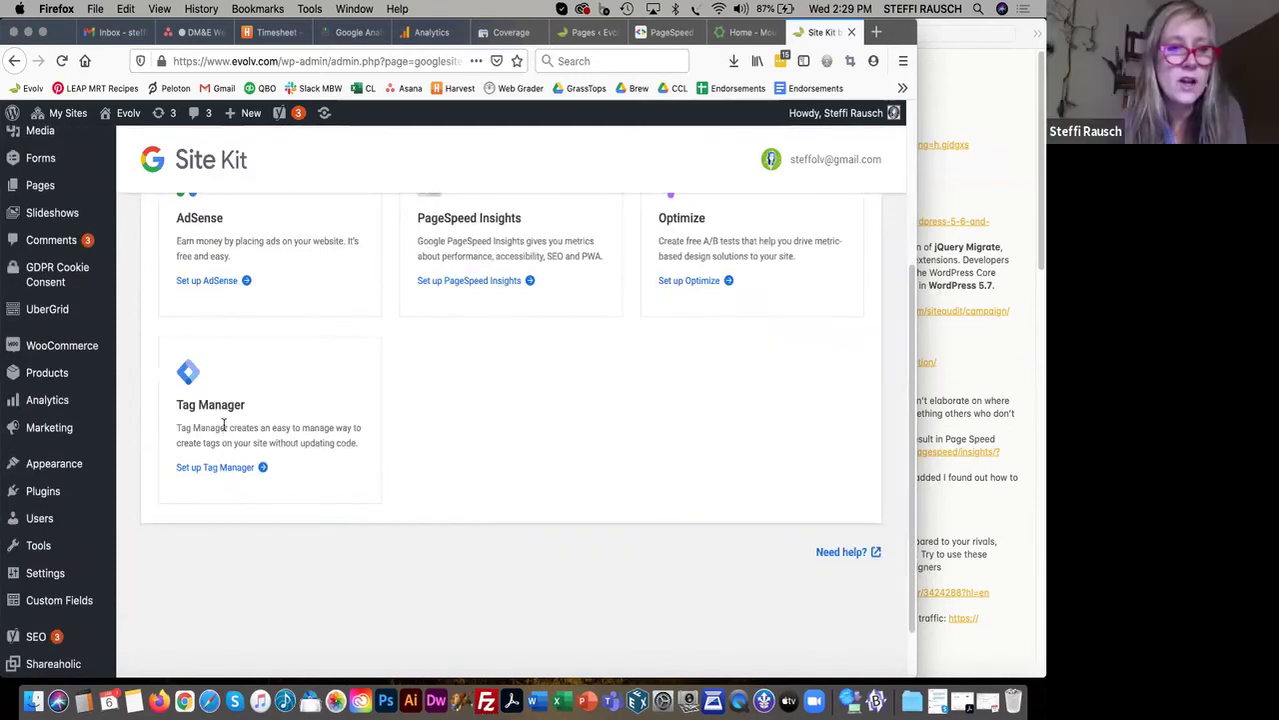
{"action": "left_click", "coordinate": [222, 468]}
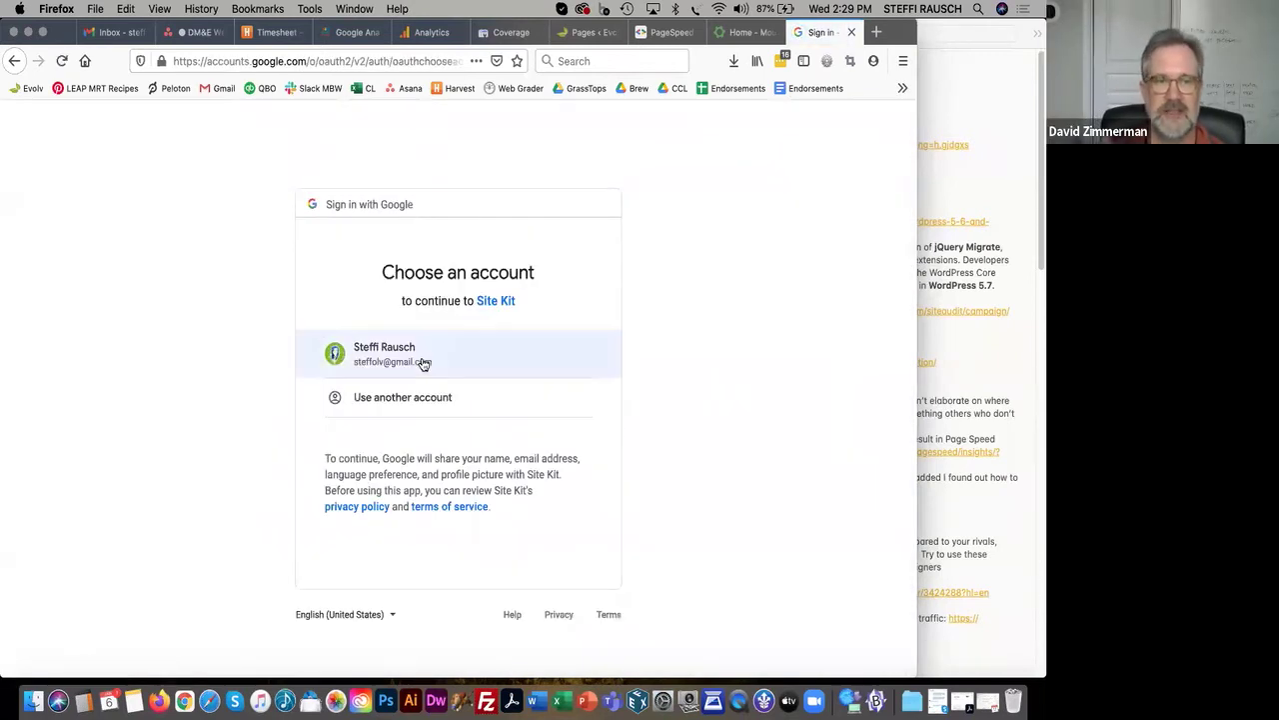
Step: Choose the Google account and allow Site Kit to view the Google Tag Manager container and its subcomponents
{"action": "left_click", "coordinate": [424, 364]}
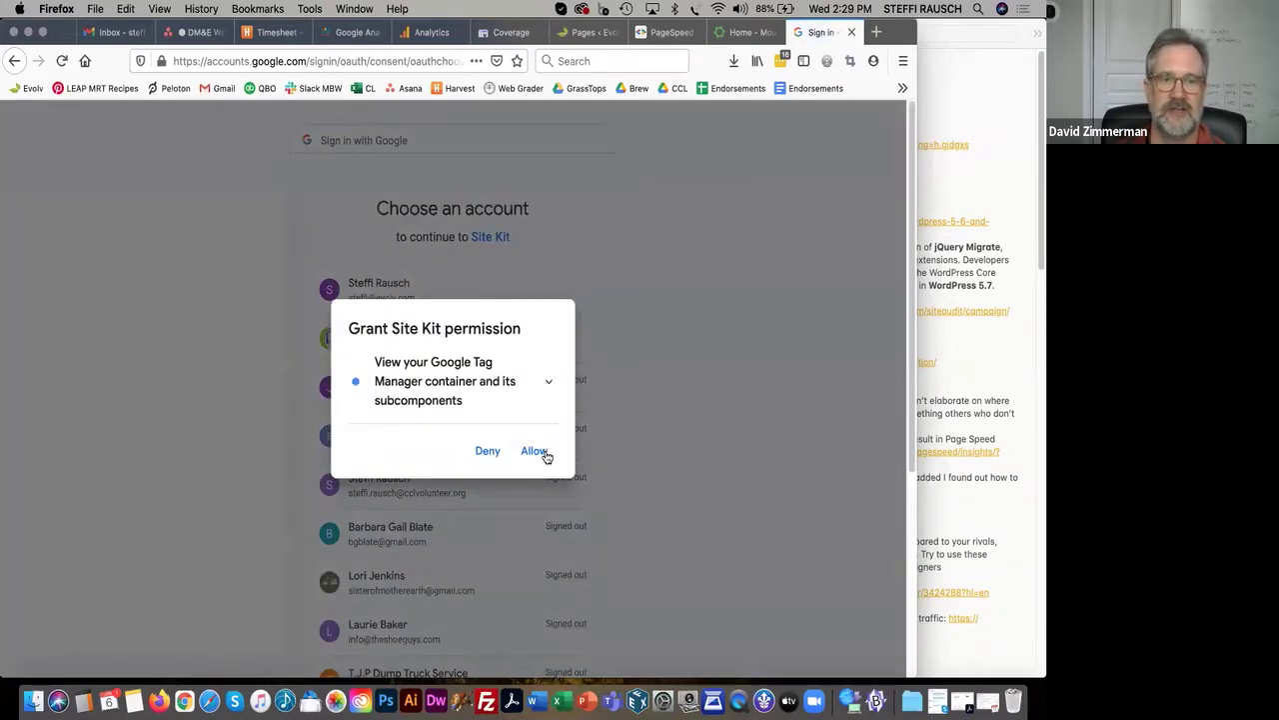
{"action": "left_click", "coordinate": [548, 452]}
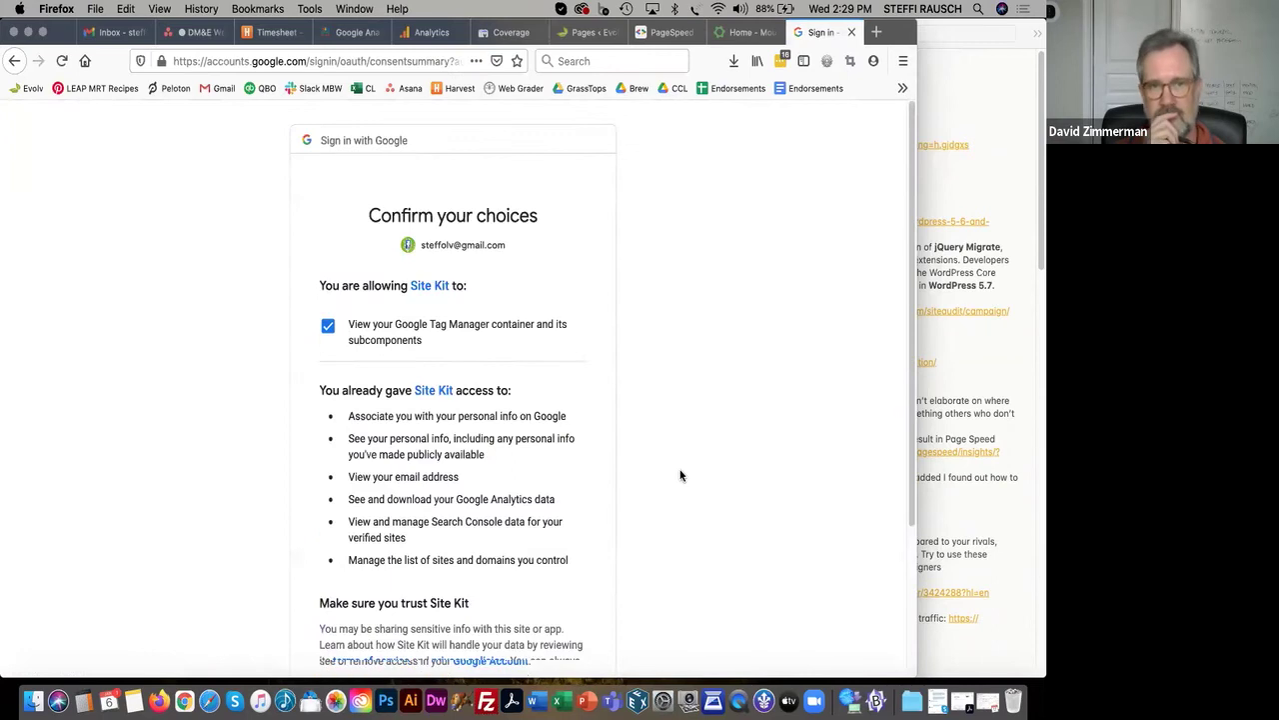
{"action": "scroll", "coordinate": [577, 550], "scroll_direction": "down", "scroll_amount": 4}
{"action": "left_click", "coordinate": [556, 562]}
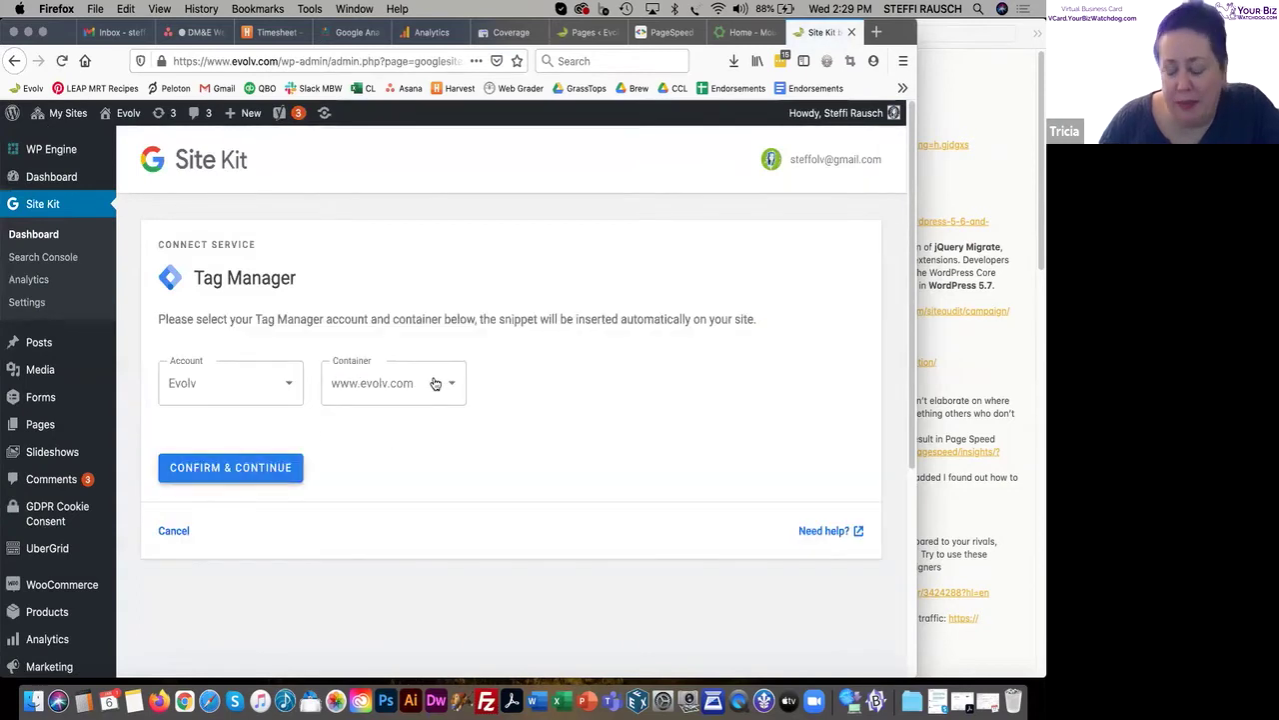
{"action": "left_click", "coordinate": [447, 385]}
{"action": "left_click", "coordinate": [380, 386]}
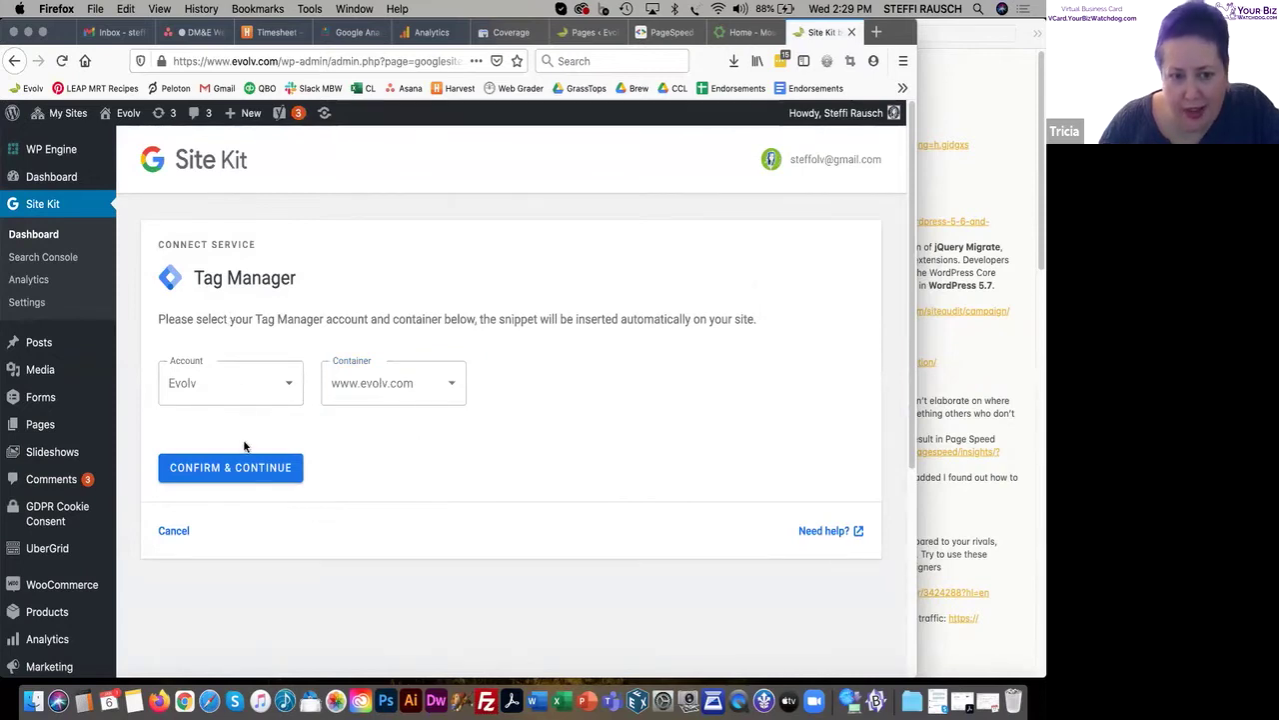
{"action": "left_click", "coordinate": [232, 468]}
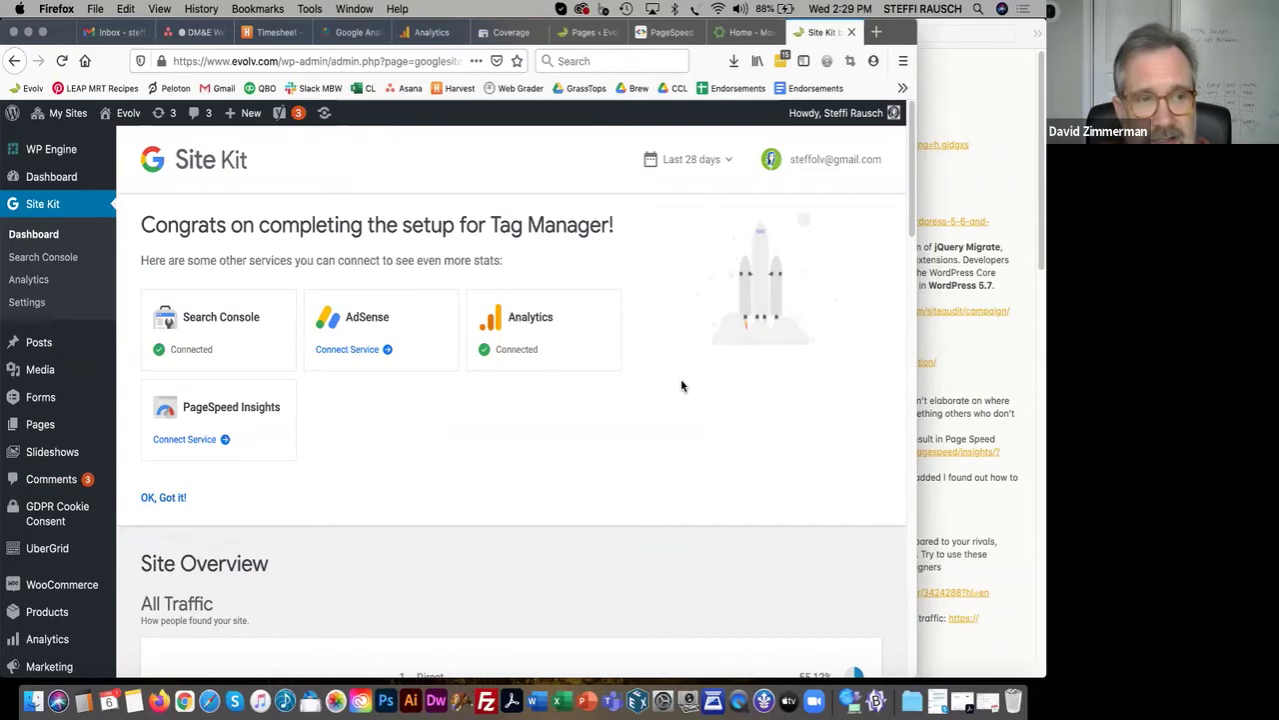
Step: Start connecting PageSpeed Insights to Site Kit
{"action": "left_click", "coordinate": [220, 440]}
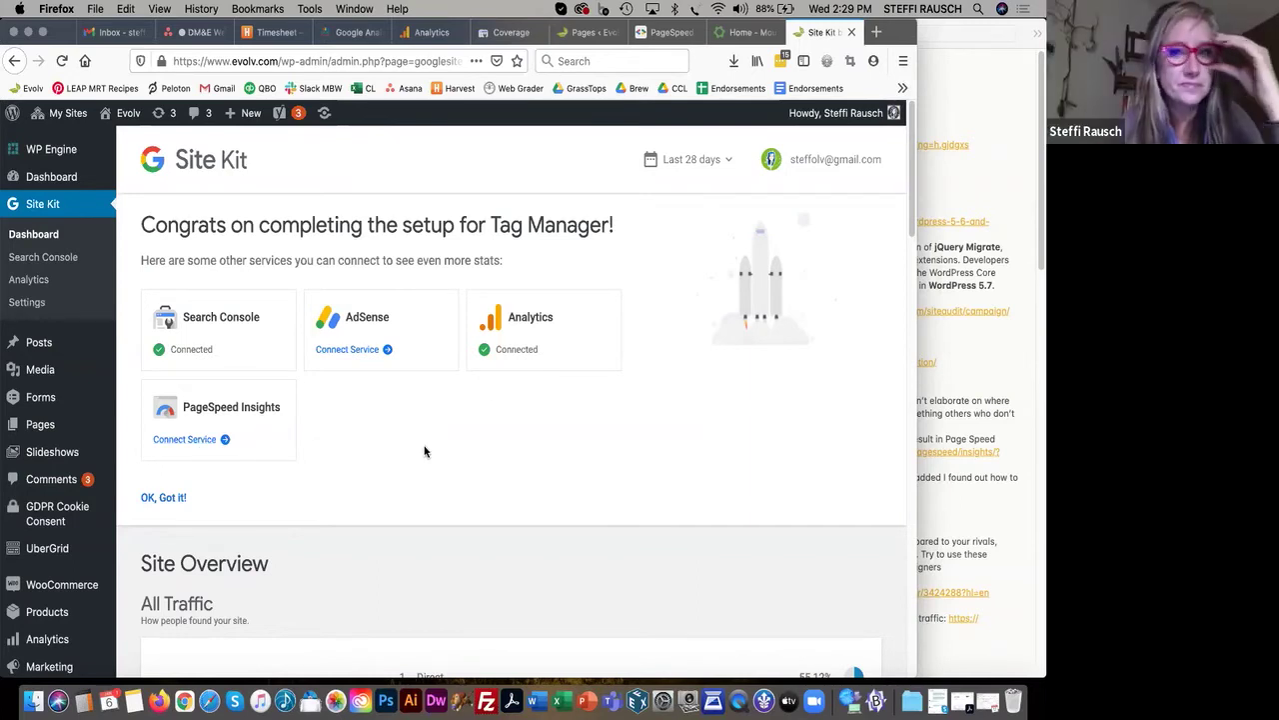